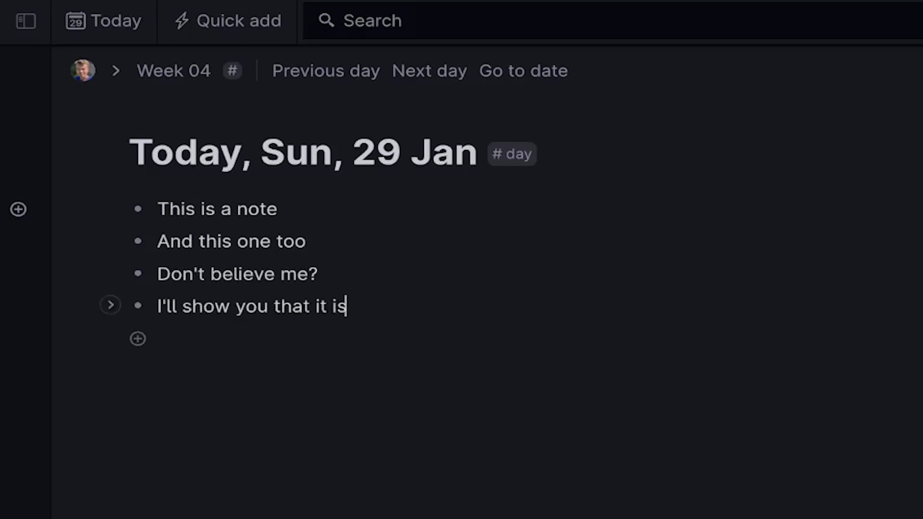
- Open the last note and then the 'Don't believe me?' note as their own pages, returning to Today each time
{"action": "key", "text": "ctrl+Down"}
{"action": "key", "text": "ctrl+Up"}
{"action": "key", "text": "Up"}
{"action": "key", "text": "ctrl+Down"}
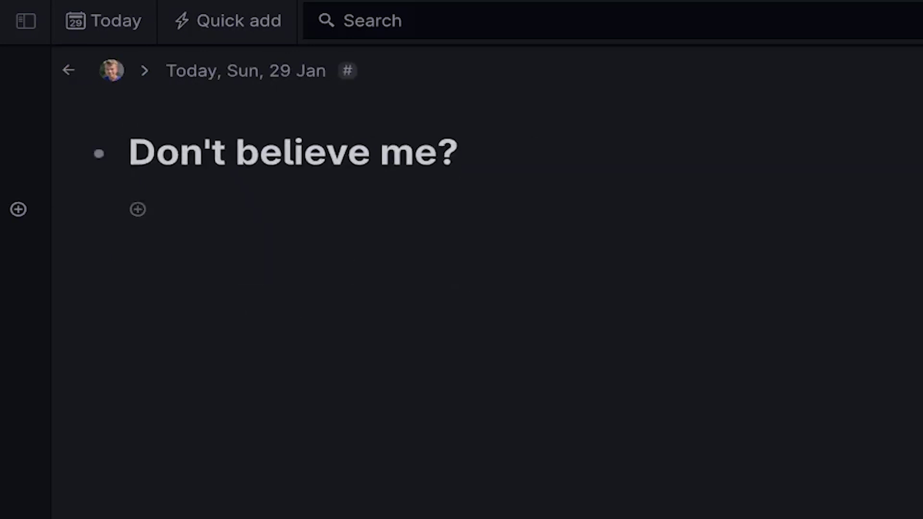
{"action": "key", "text": "ctrl+Up"}
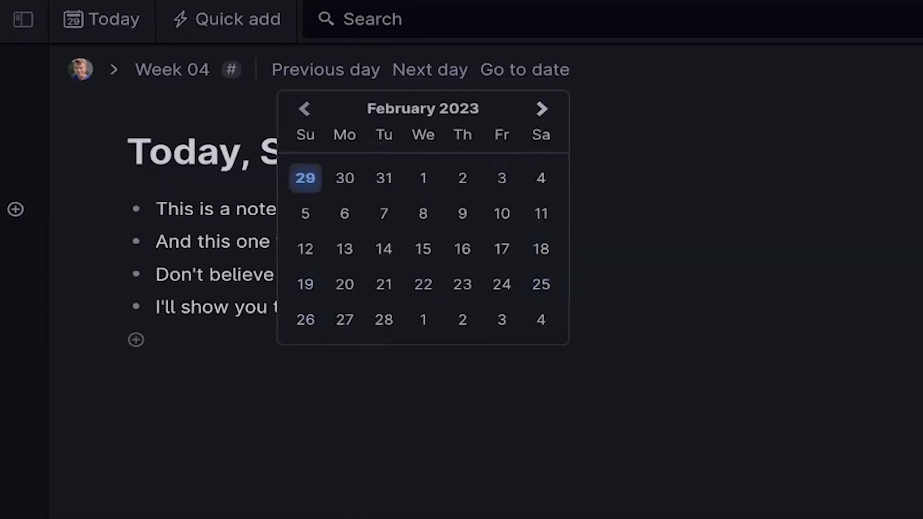
- Jump to the 19 April 2023 daily note and add a bullet reminding to check someone's current nickname
{"action": "key", "text": "Page_Down"}
{"action": "key", "text": "Page_Down"}
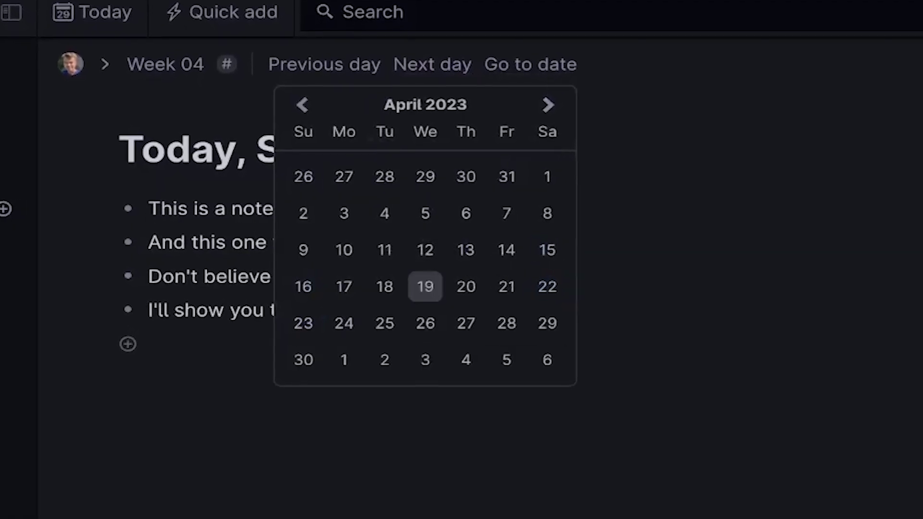
{"action": "left_click", "coordinate": [425, 286]}
{"action": "type", "text": "Check if Mr Twee"}
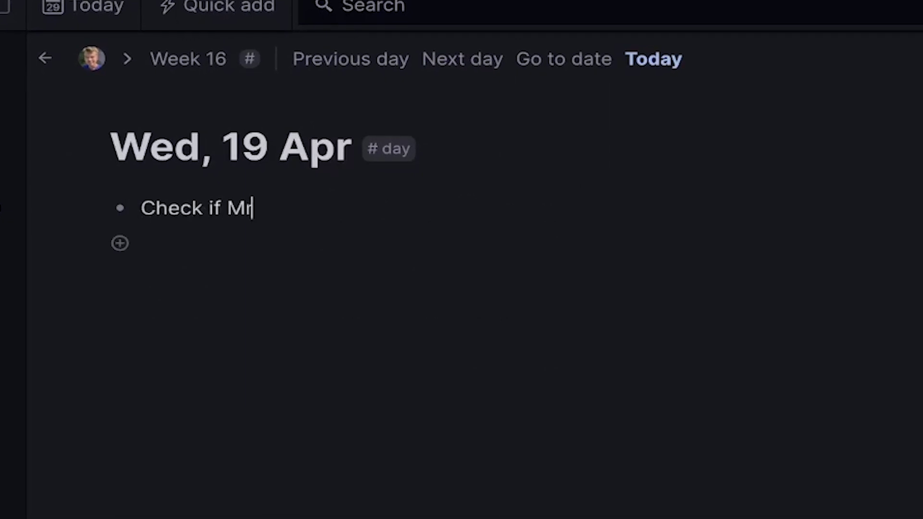
{"action": "type", "text": "t still calls "}
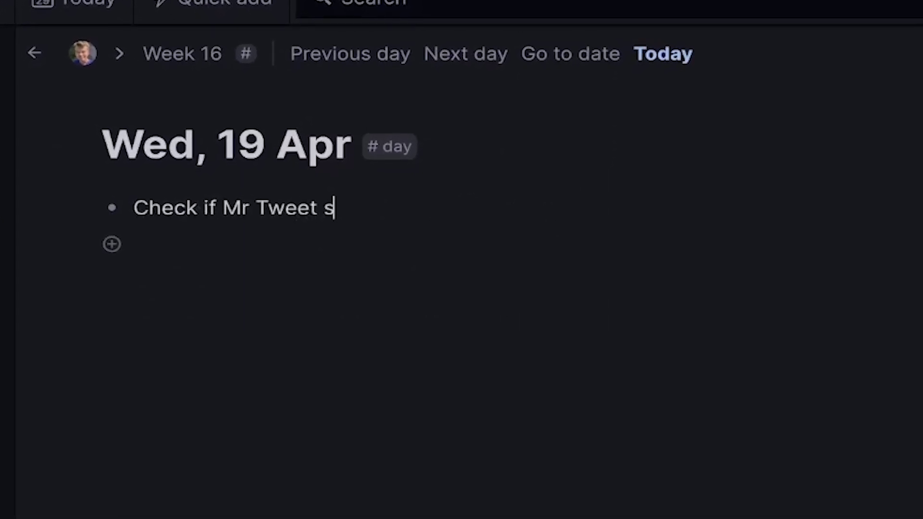
{"action": "type", "text": "himself Mr"}
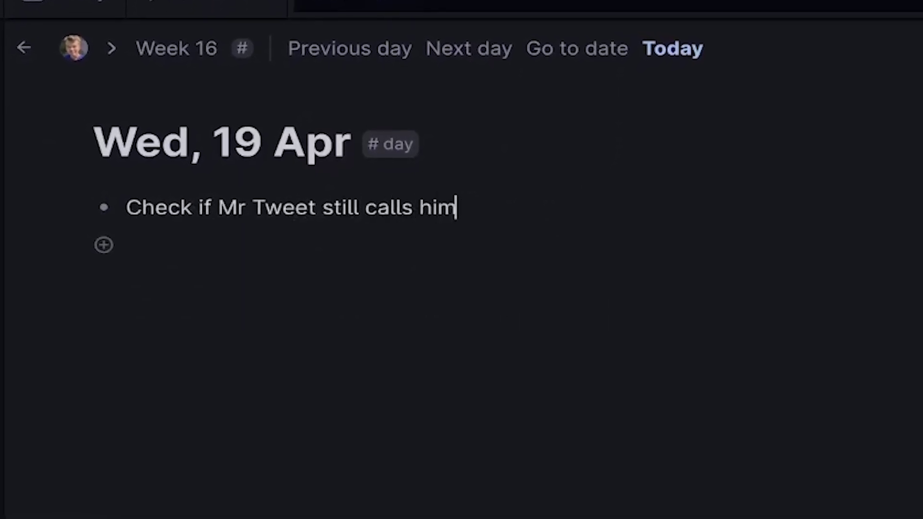
{"action": "type", "text": " T"}
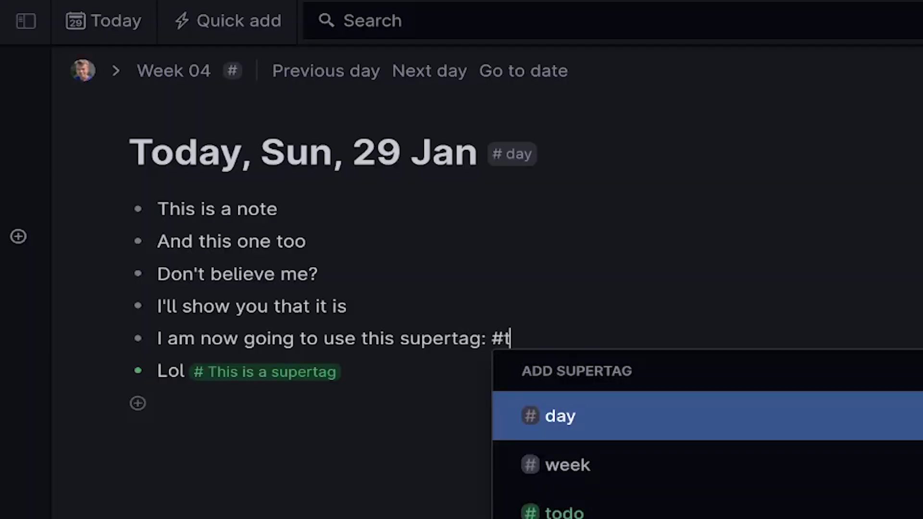
- Tag the 'I am now going to use this supertag' bullet with the #todo supertag
{"action": "type", "text": "o"}
{"action": "key", "text": "Down"}
{"action": "key", "text": "Return"}
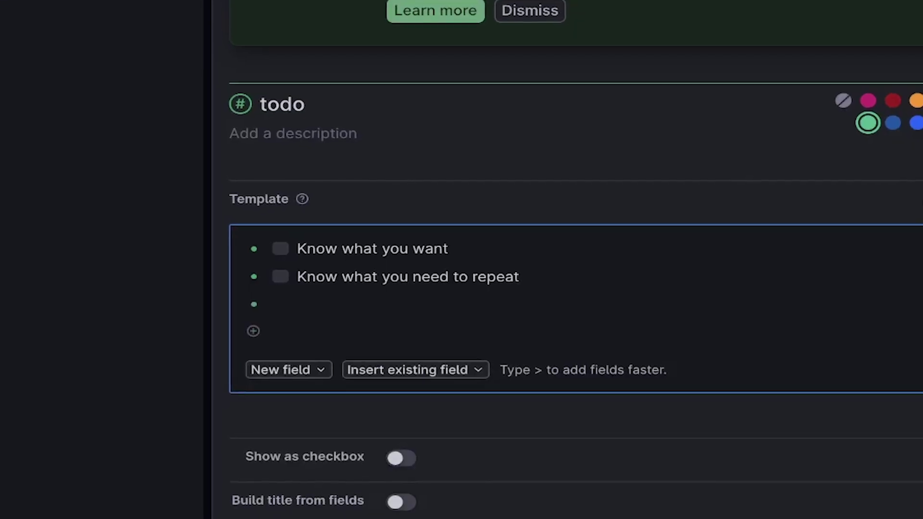
- Add 'Do a thorough overview for once' as a third checkbox item in the #todo template
{"action": "key", "text": "Return"}
{"action": "key", "text": "BackSpace"}
{"action": "key", "text": "ctrl+Return"}
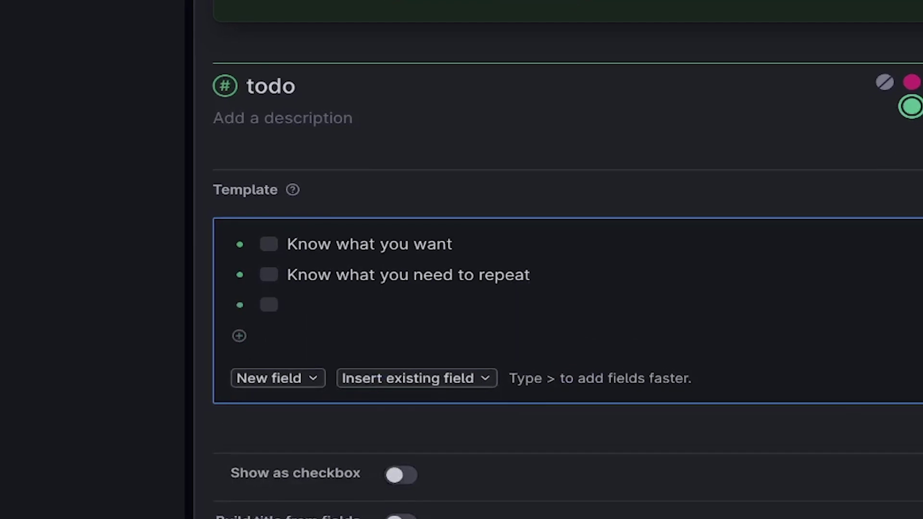
{"action": "type", "text": "Do a thorough "}
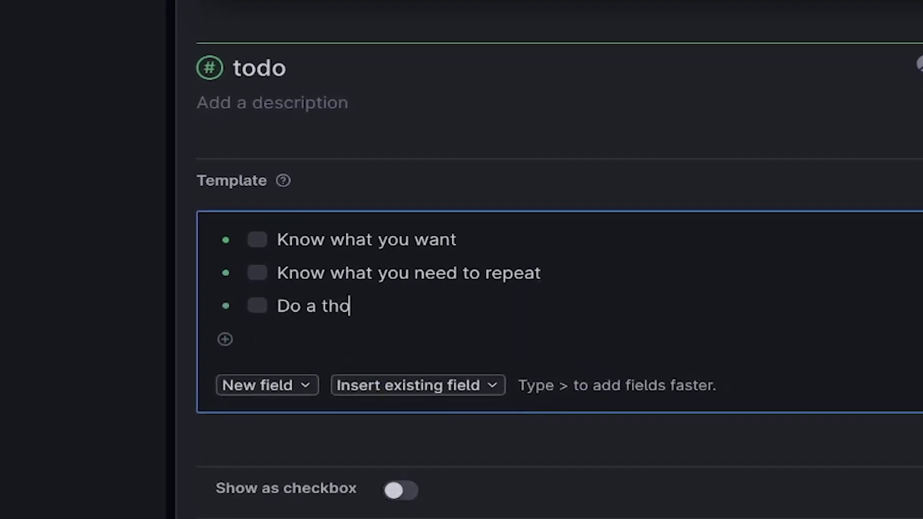
{"action": "type", "text": "overview for one"}
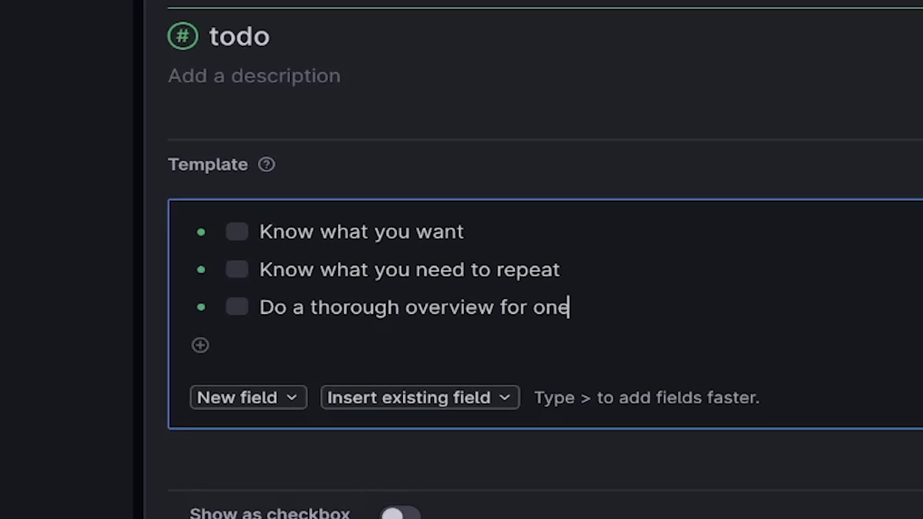
{"action": "key", "text": "BackSpace"}
{"action": "type", "text": "ce"}
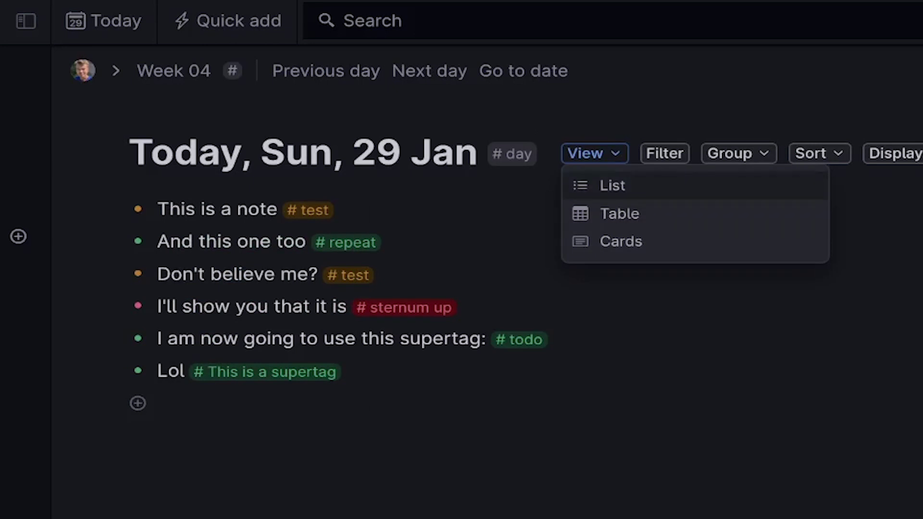
- Switch today's page to the Cards view
{"action": "key", "text": "Down"}
{"action": "key", "text": "Return"}
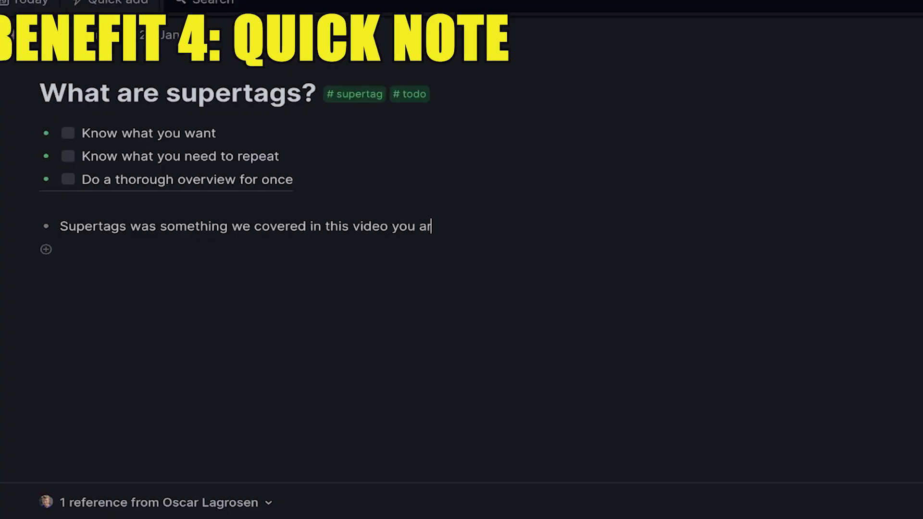
- Finish the bullet about supertags being covered and open a Quick add entry box
{"action": "type", "text": "e watching"}
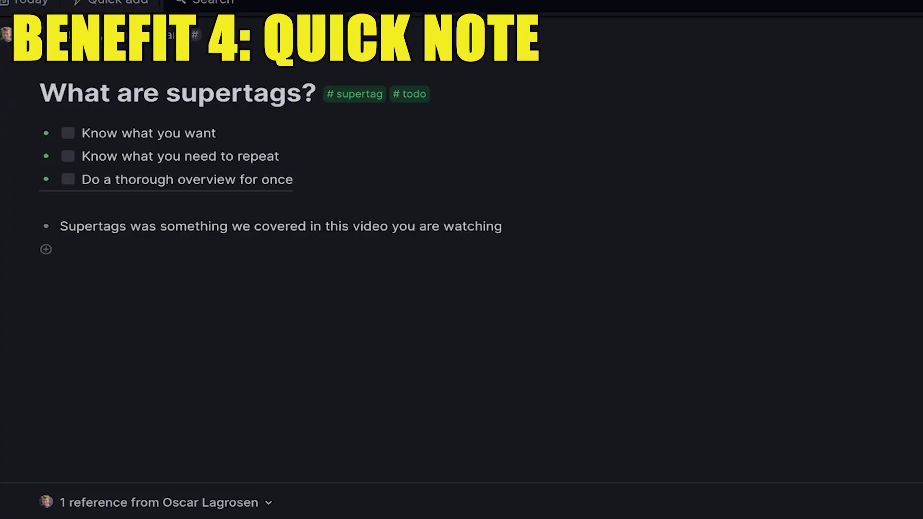
{"action": "left_click", "coordinate": [116, 3]}
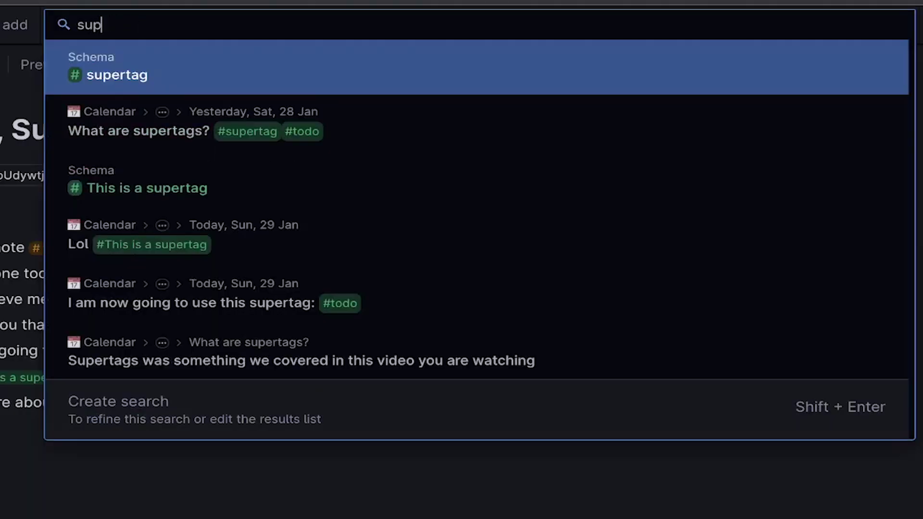
- Build a live search with 'Believe me' and 'Don't' keyword conditions, then pin 'I'll show you that it is'
{"action": "key", "text": "BackSpace"}
{"action": "key", "text": "BackSpace"}
{"action": "key", "text": "BackSpace"}
{"action": "type", "text": "belie"}
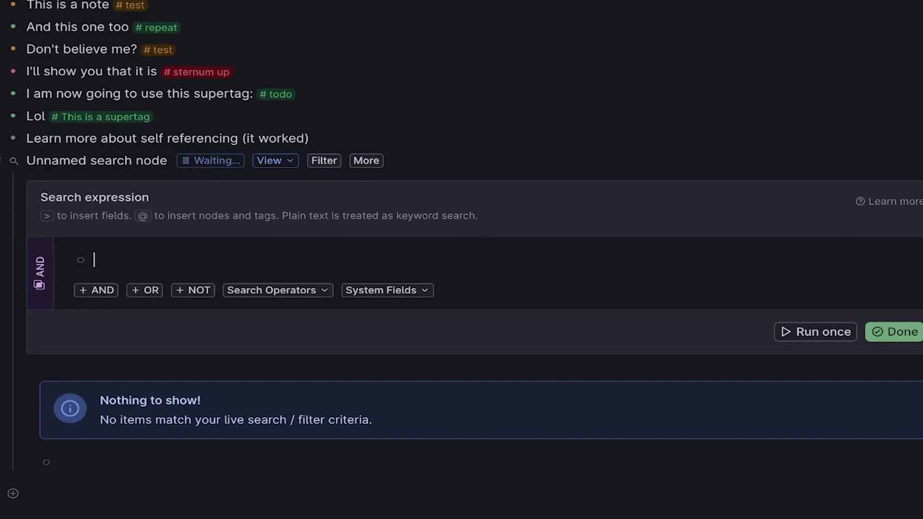
{"action": "type", "text": "Believe me"}
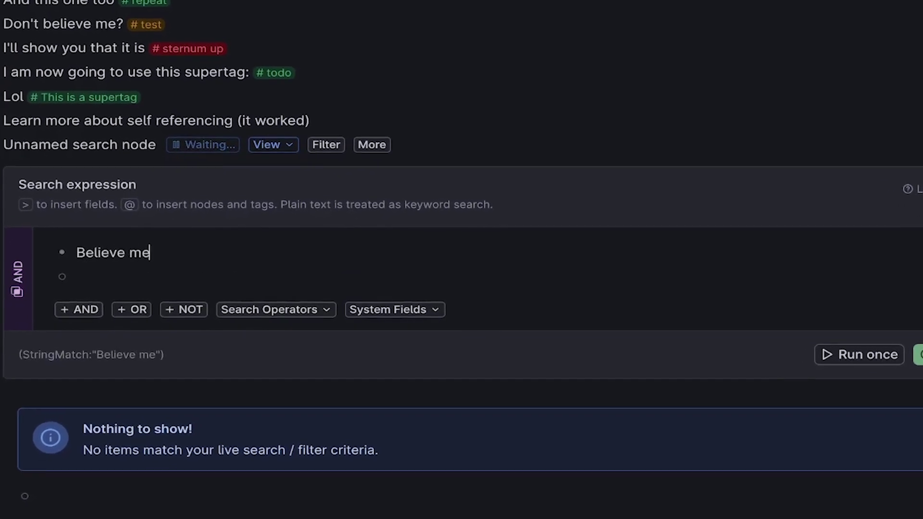
{"action": "key", "text": "Return"}
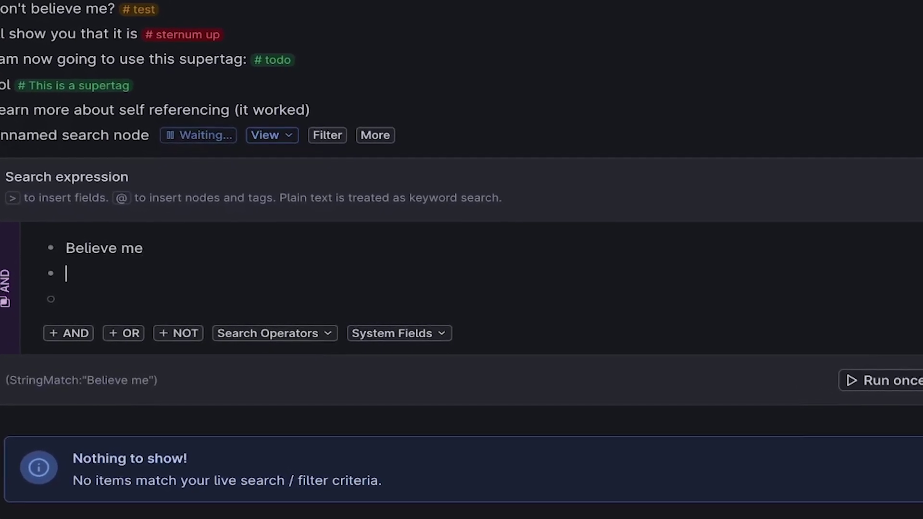
{"action": "type", "text": "Don't"}
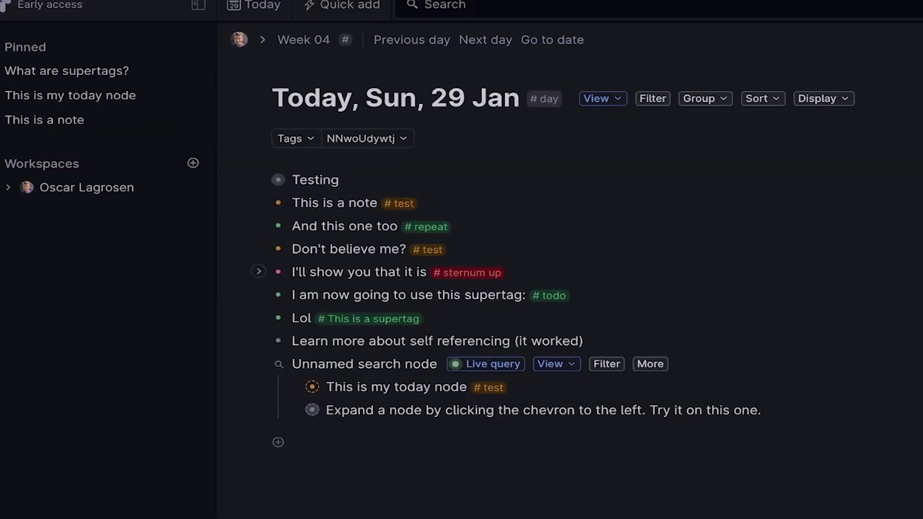
{"action": "left_click_drag", "start_coordinate": [169, 110], "coordinate": [168, 126]}
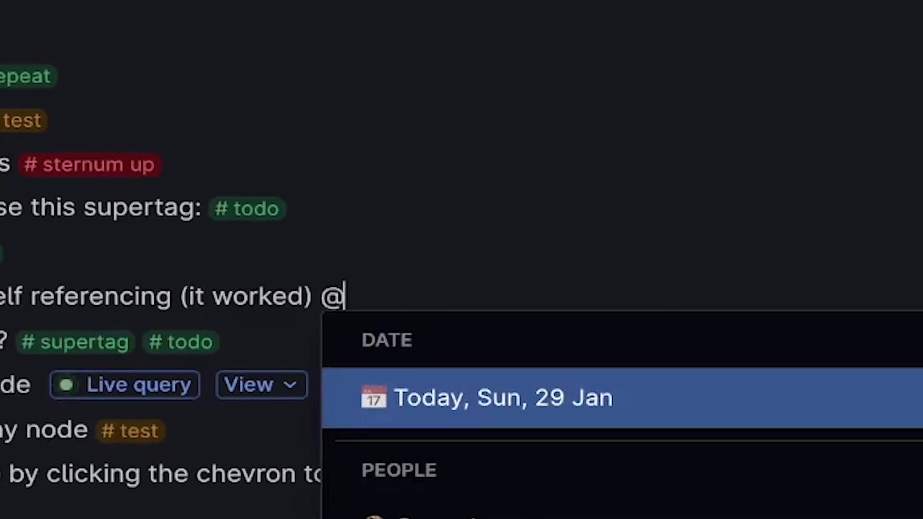
- Insert a reference to 'What are supertags?' in the self-referencing bullet and select the collaboration sentence
{"action": "type", "text": "what"}
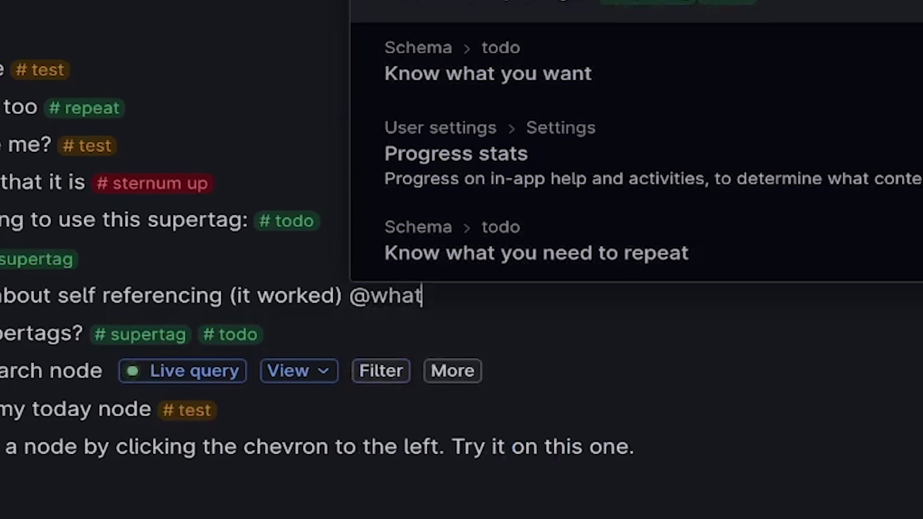
{"action": "key", "text": "Return"}
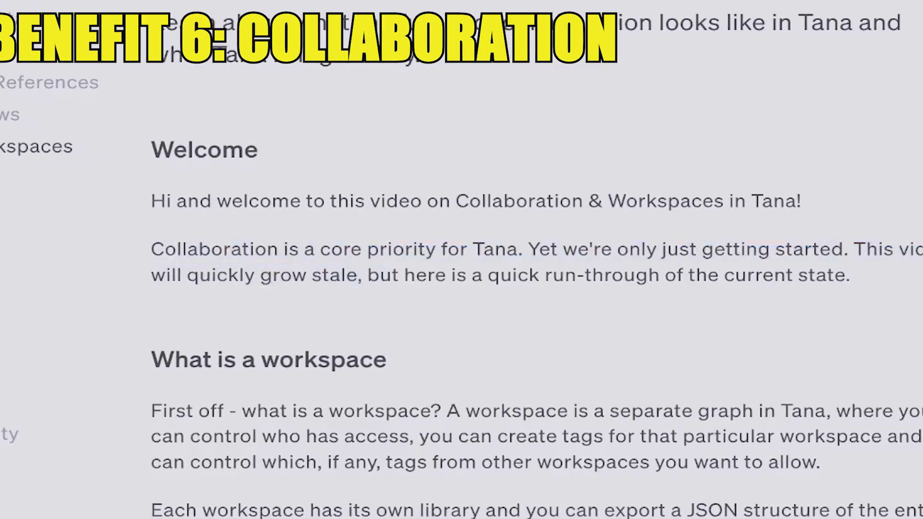
{"action": "left_click_drag", "start_coordinate": [151, 249], "coordinate": [537, 249]}
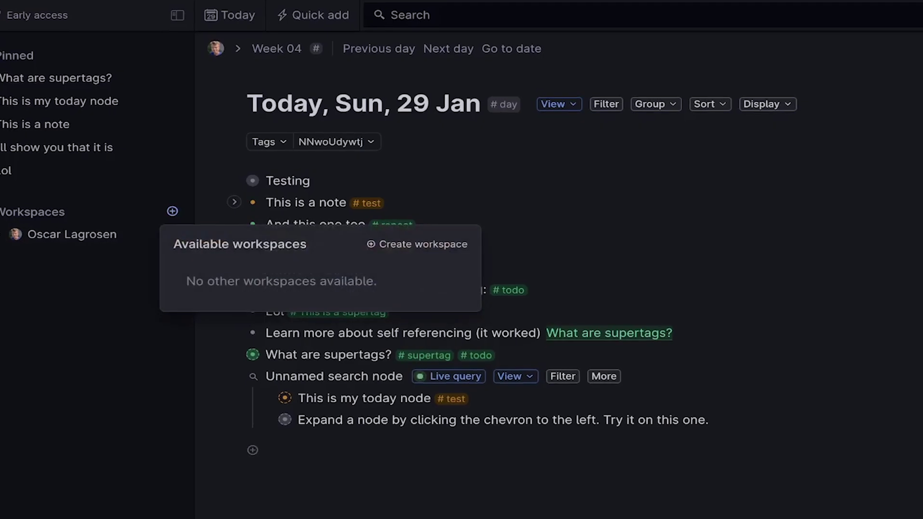
- Create a new workspace titled 'Test workspace'
{"action": "left_click", "coordinate": [417, 244]}
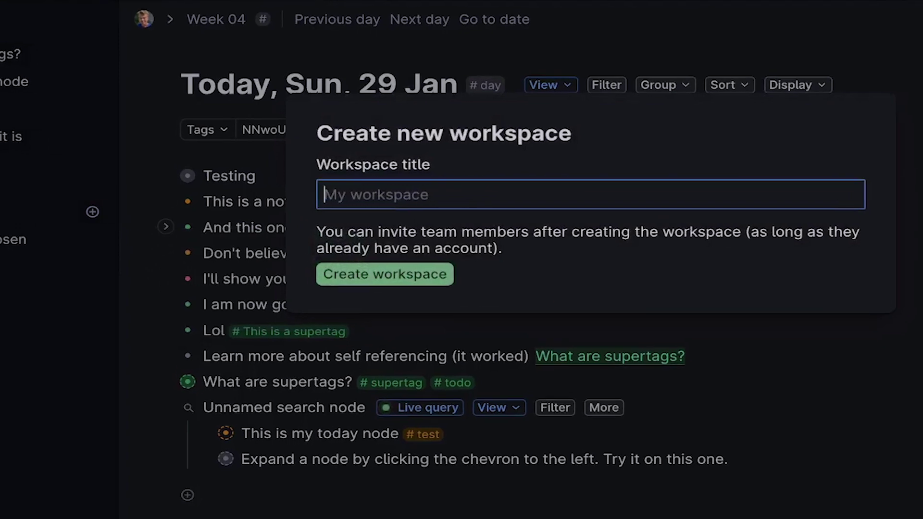
{"action": "type", "text": "Test workspace"}
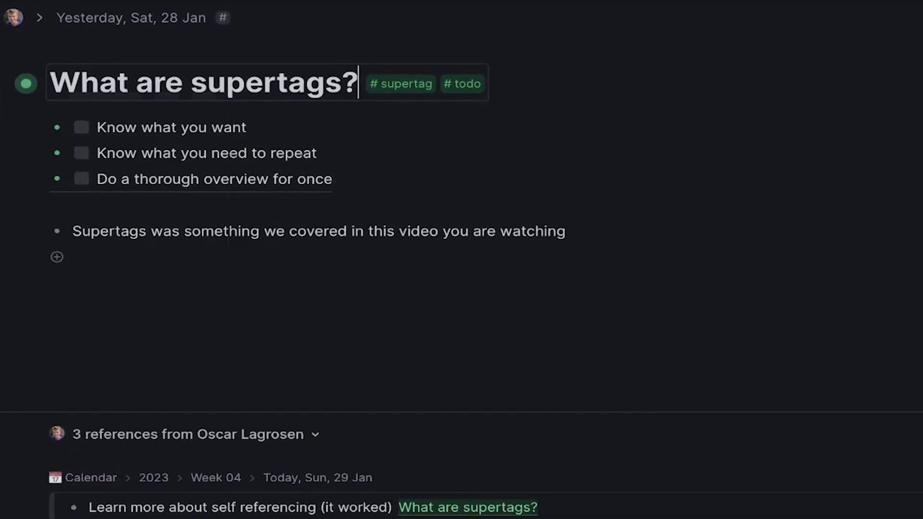
{"action": "mouse_move", "coordinate": [96, 200]}
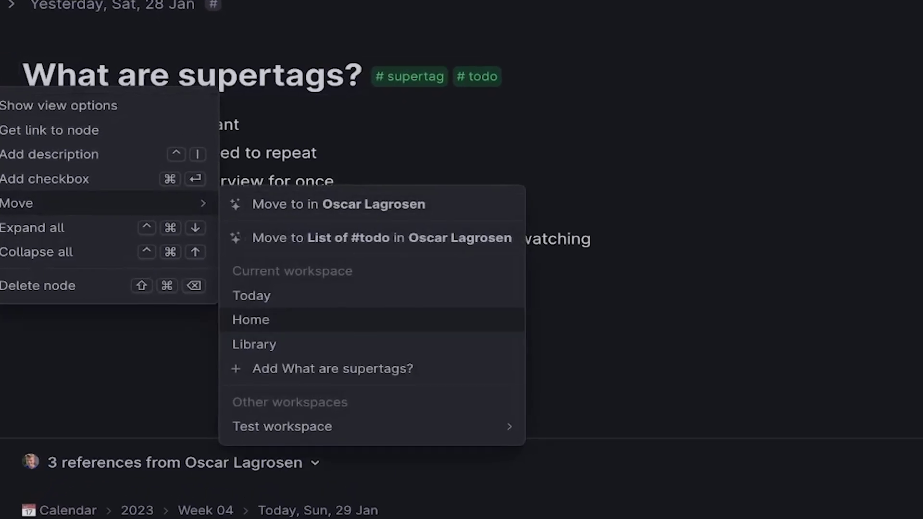
{"action": "mouse_move", "coordinate": [282, 427]}
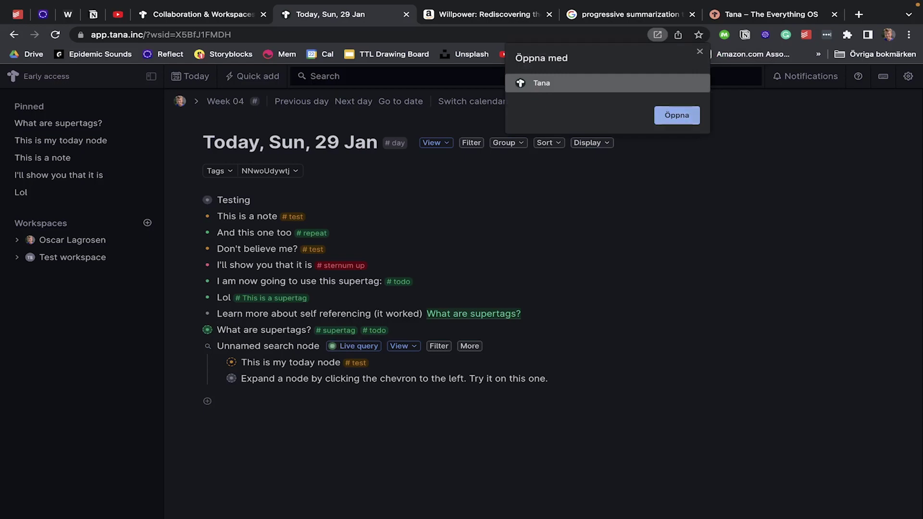
- Dismiss the open-with prompt and start a closing bullet reading 'o I would say that you shoul'
{"action": "key", "text": "Escape"}
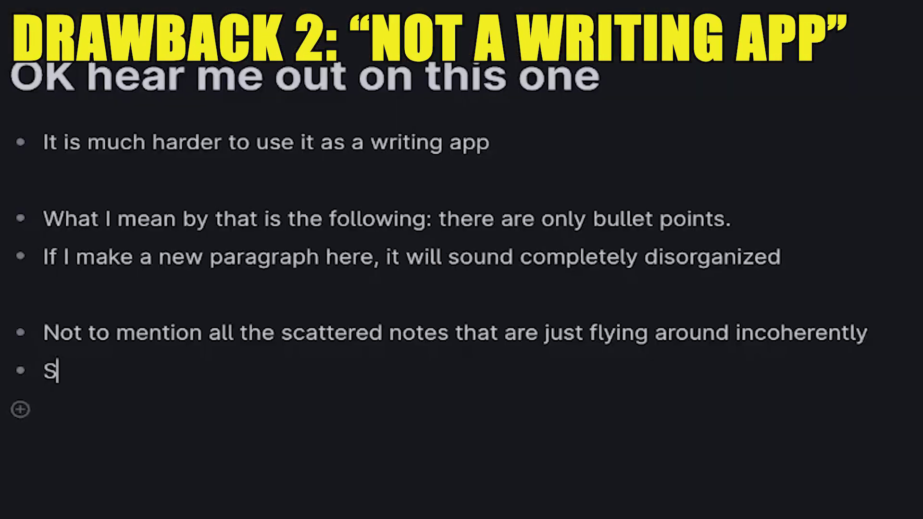
{"action": "type", "text": "o I would"}
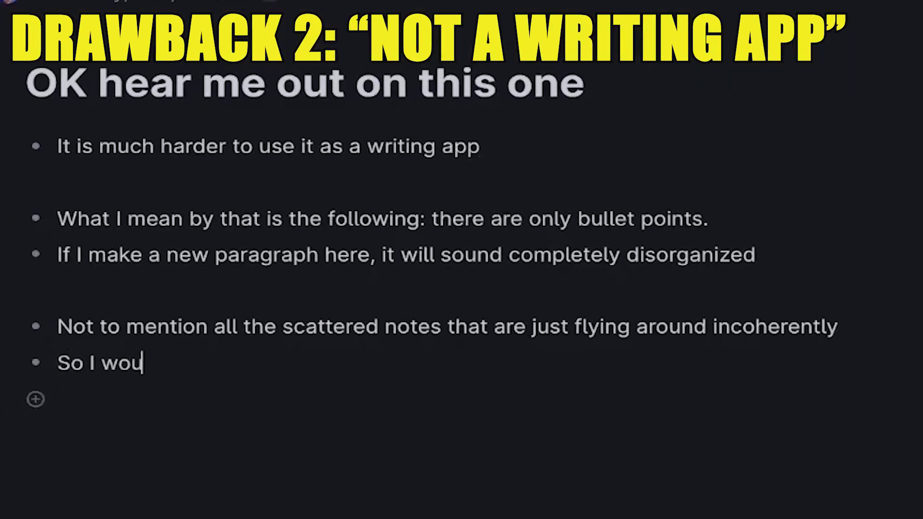
{"action": "type", "text": " say that you shoul"}
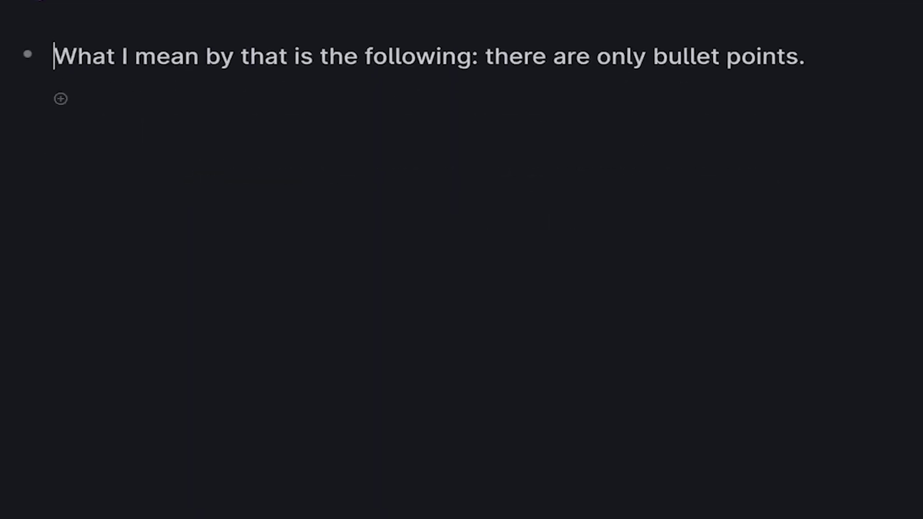
- Start a new bullet, then zoom into the 'Not to mention all the scattered notes…' bullet as its own page
{"action": "key", "text": "Return"}
{"action": "type", "text": "????"}
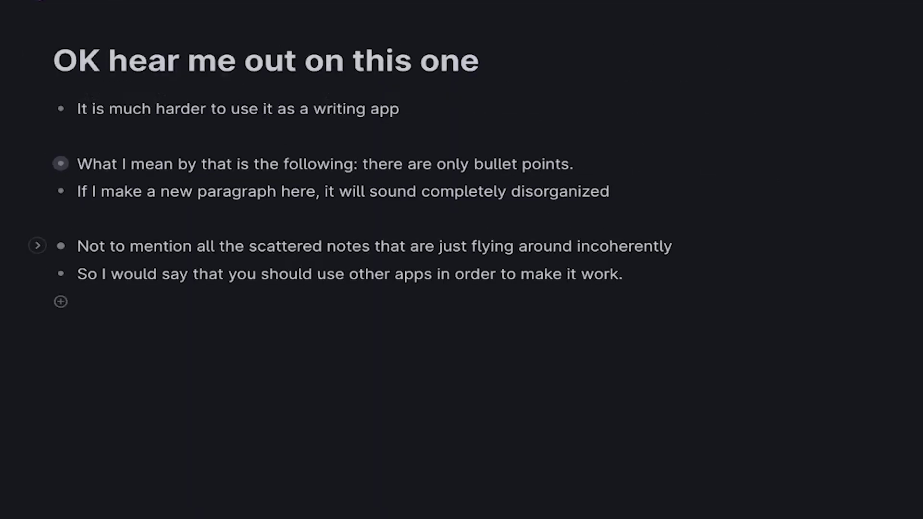
{"action": "left_click", "coordinate": [61, 246]}
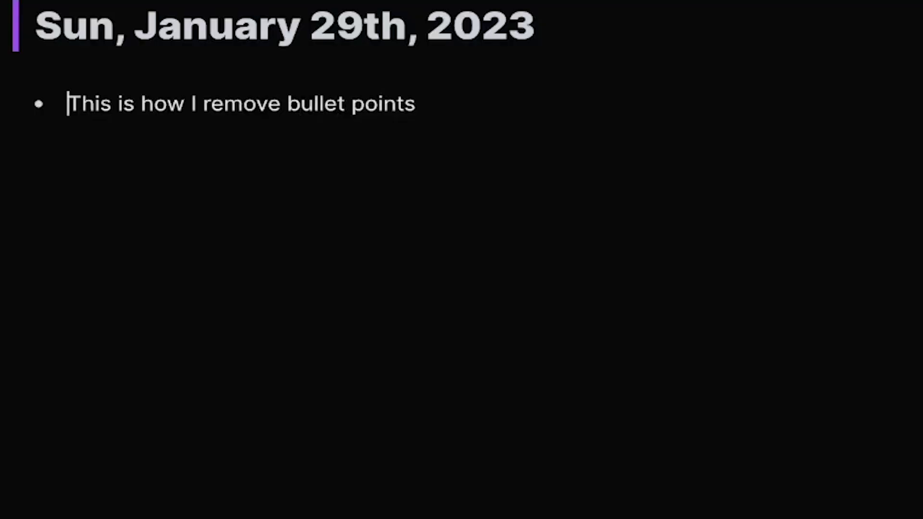
- Type the bullet '## This does not work as a headline', skipping the 'Create and apply' tag suggestion
{"action": "key", "text": "t"}
{"action": "key", "text": "d"}
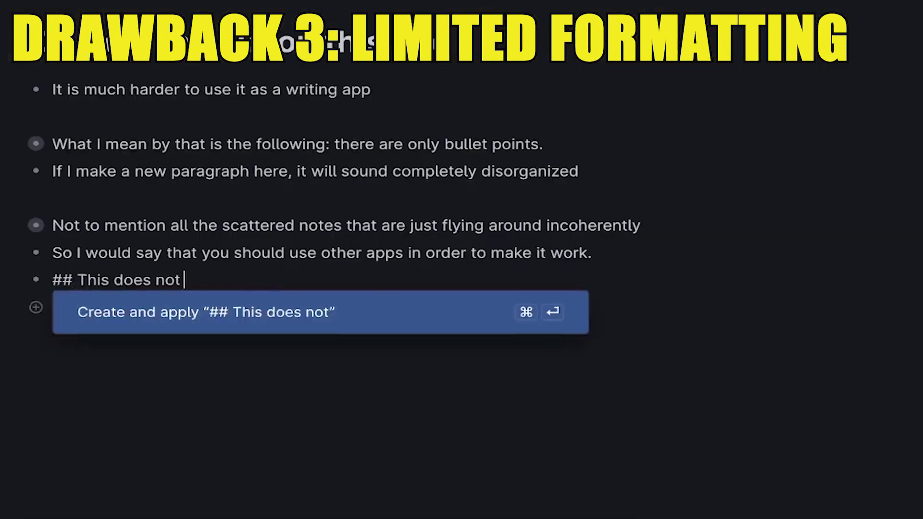
{"action": "type", "text": "work as a headline"}
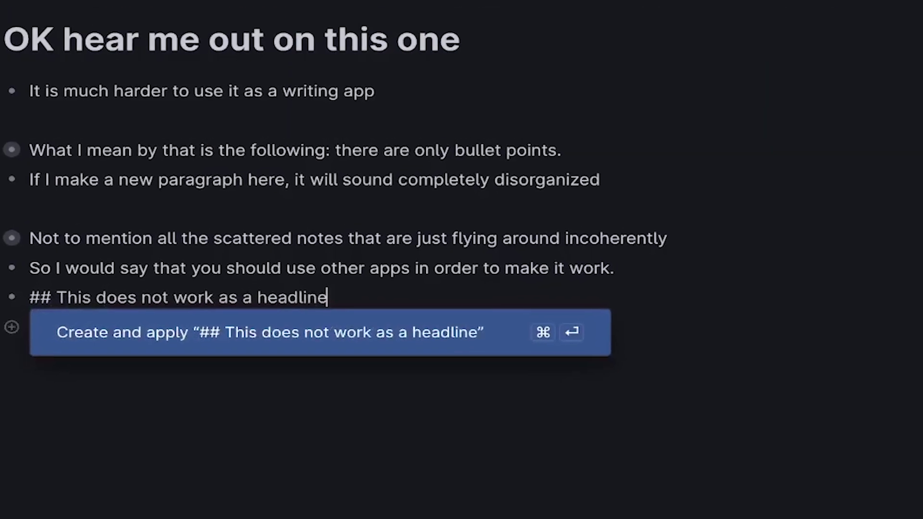